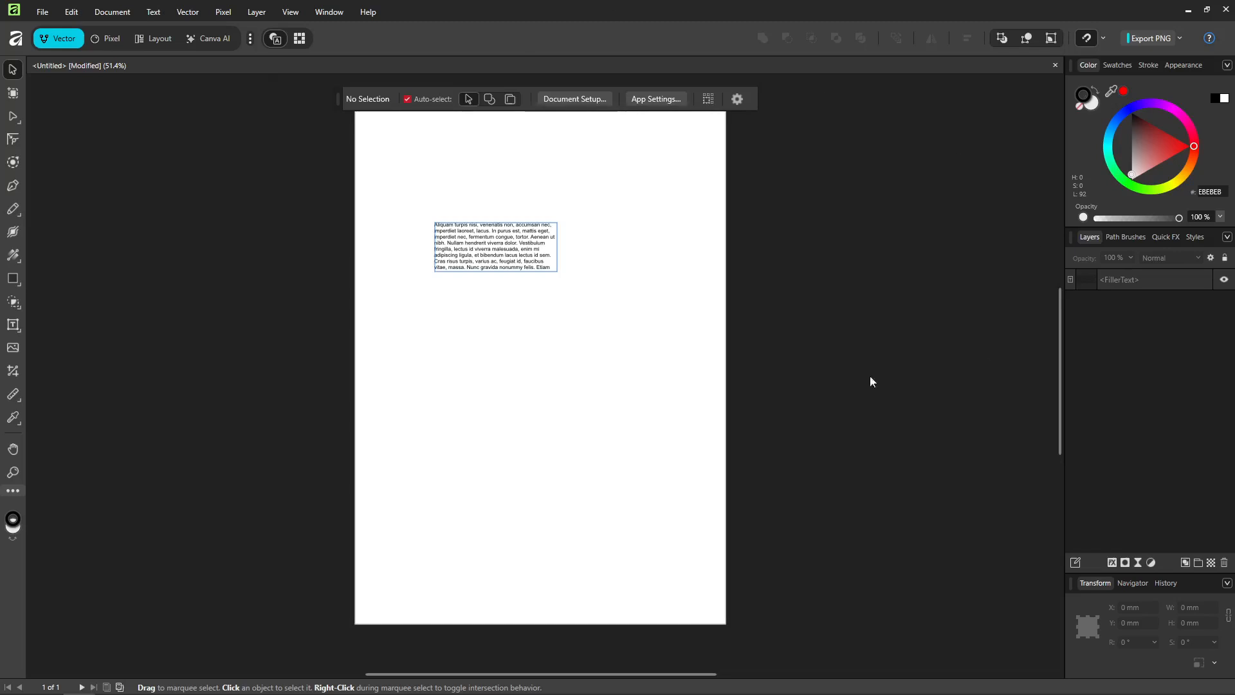
Step: Open Layer Effects for the FillerText layer and enable an Outline with a 0.6 px radius
click(1176, 284)
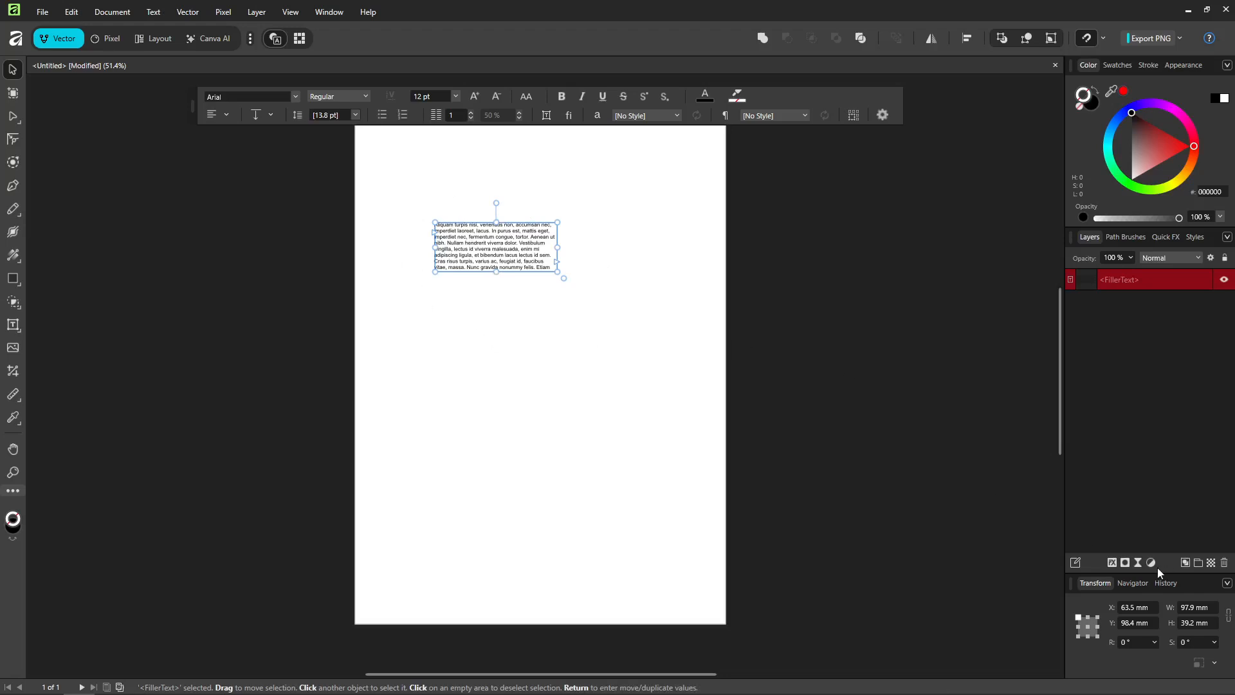
click(1113, 562)
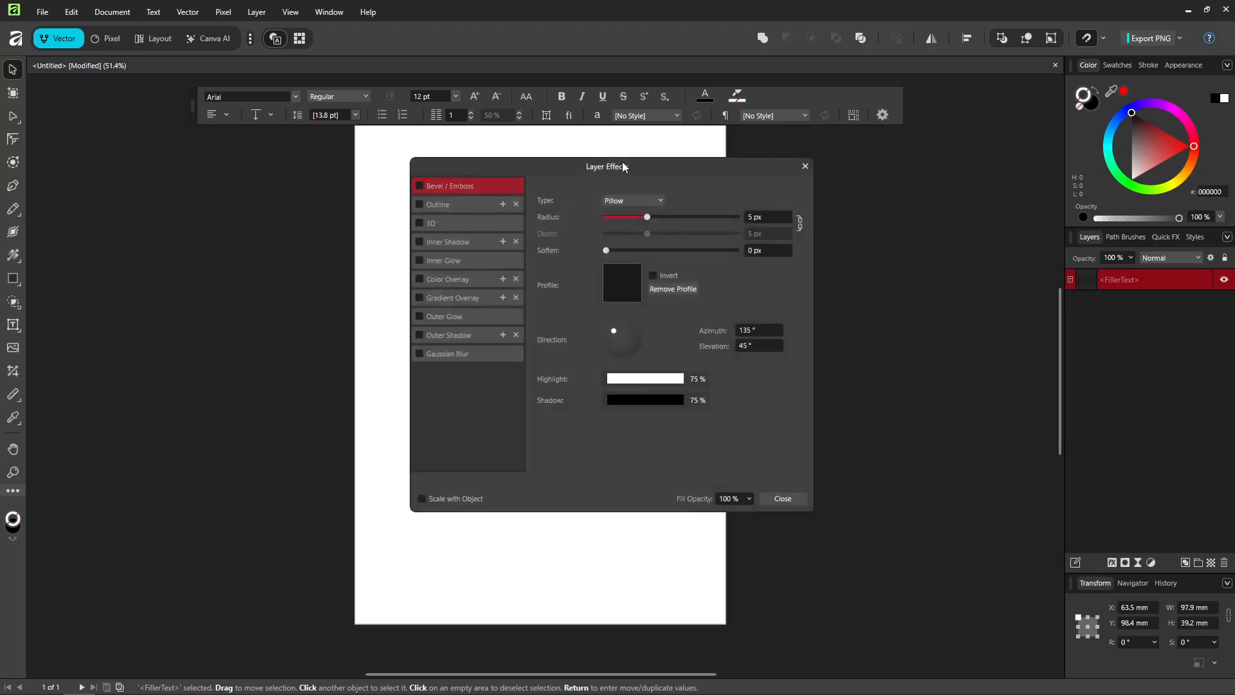
drag(624, 167, 893, 163)
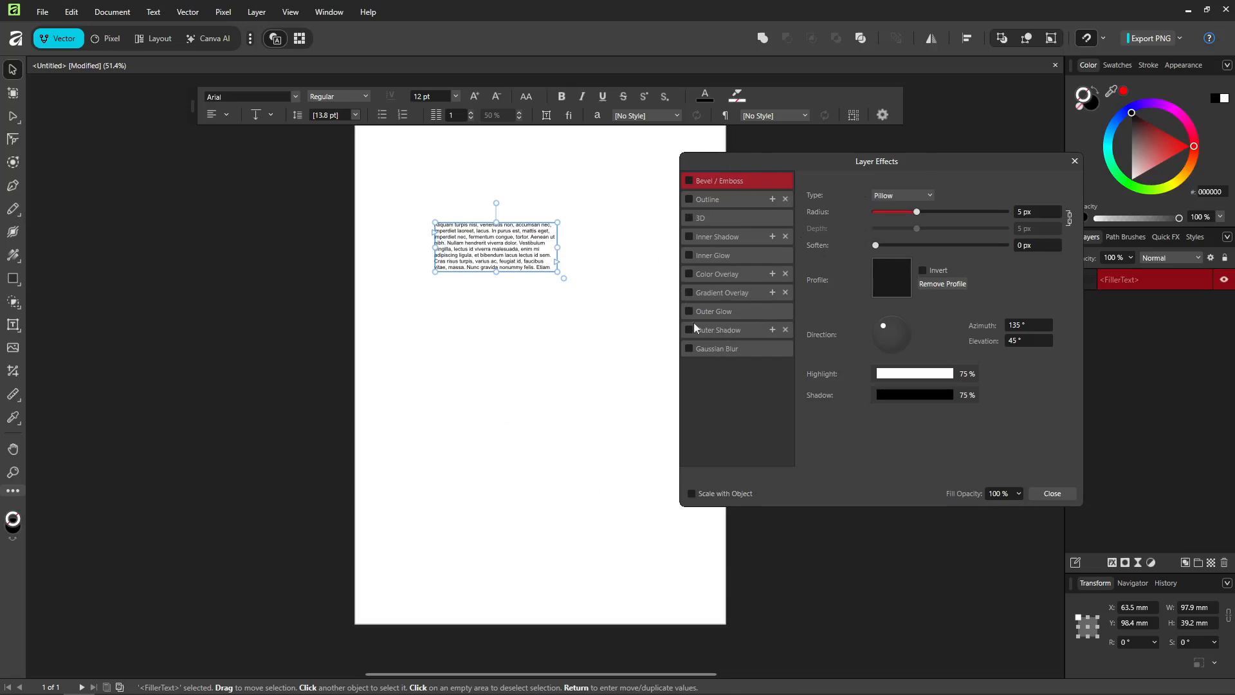
click(719, 201)
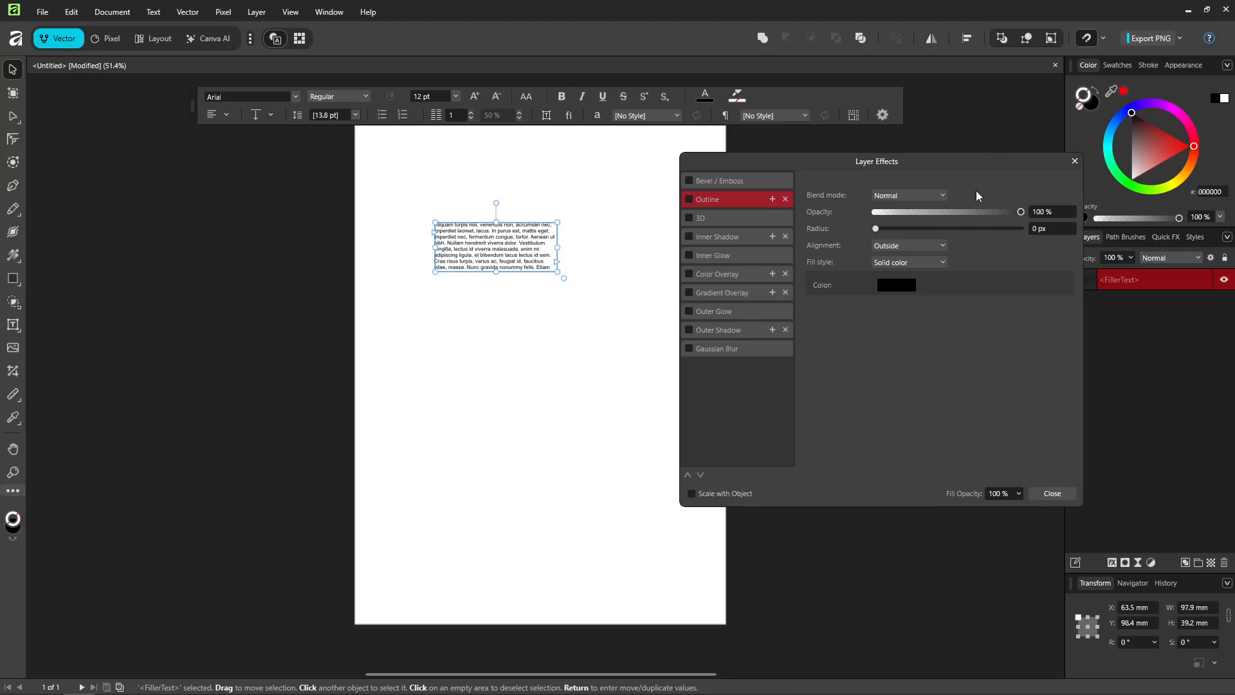
mouse_move(882, 228)
mouse_down()
mouse_move(918, 227)
mouse_move(897, 226)
mouse_move(918, 242)
mouse_move(896, 228)
mouse_up()
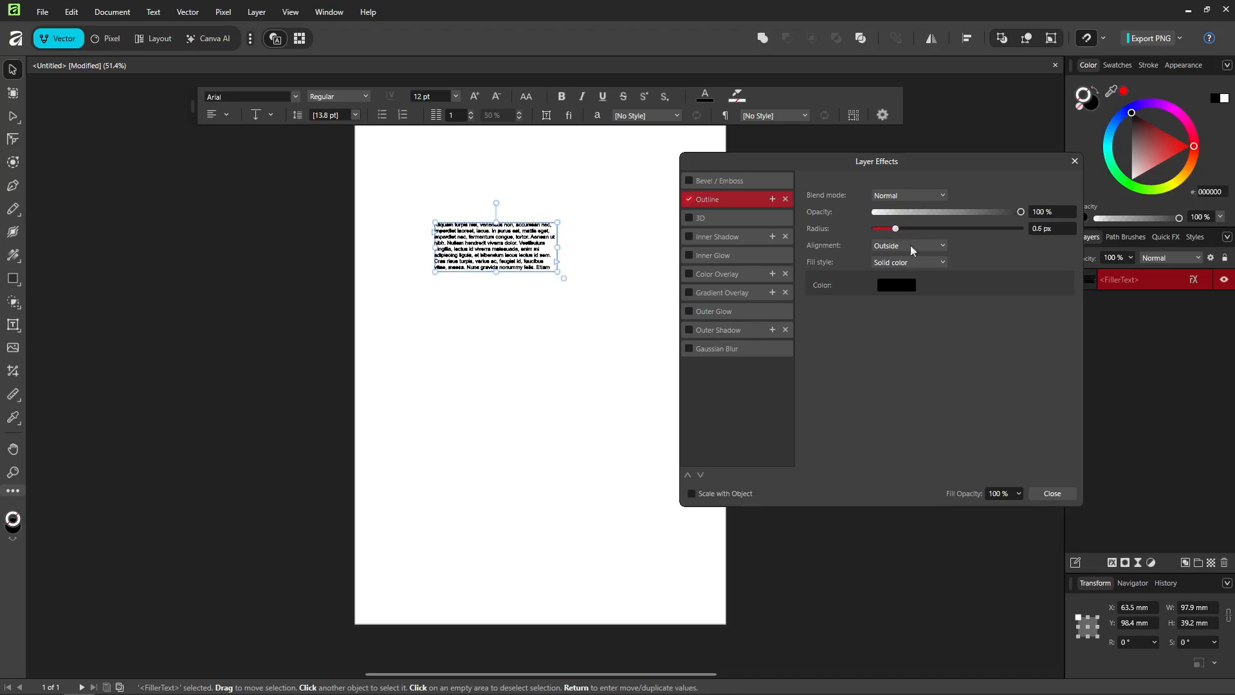
Step: Set the outline colour to dark red with R at 90, G and B at 0, and add a little noise
click(891, 293)
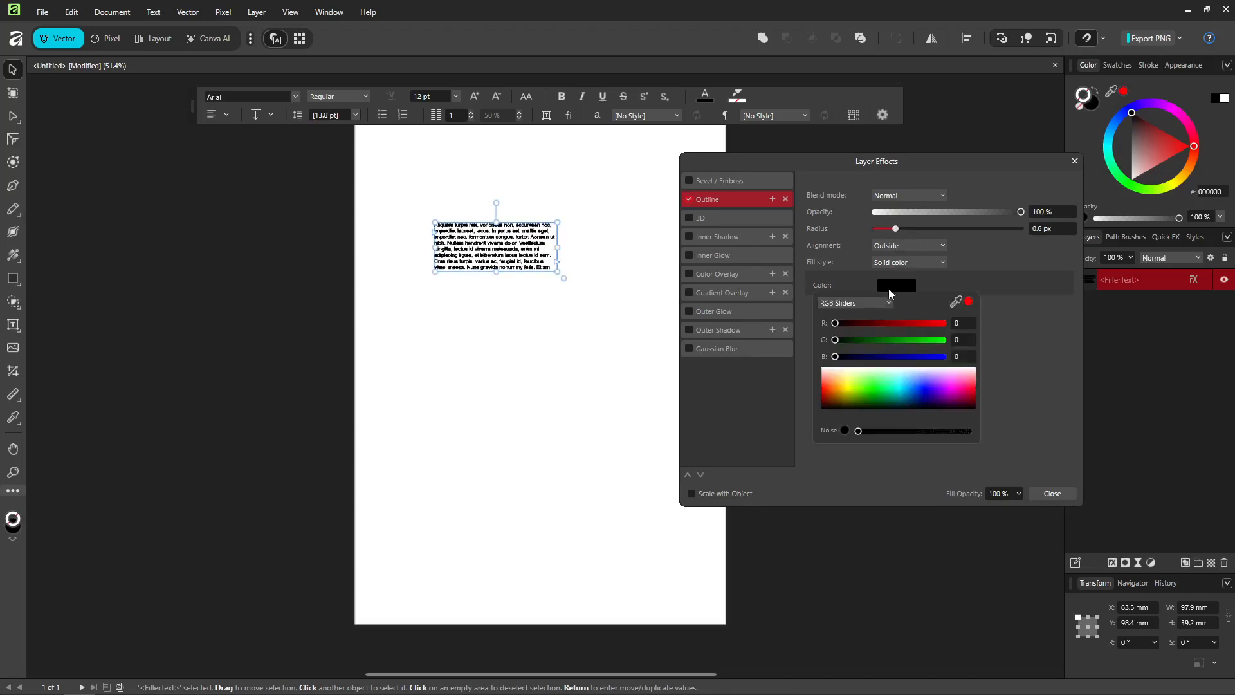
drag(835, 323, 849, 324)
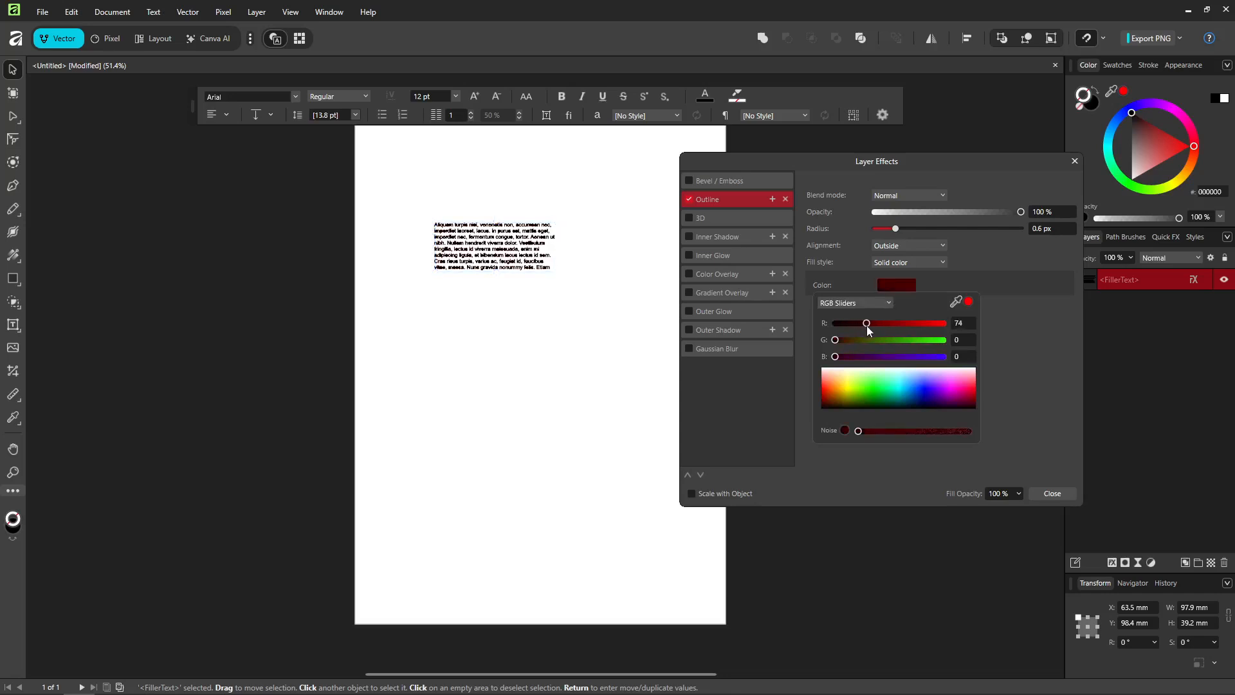
drag(872, 328, 874, 327)
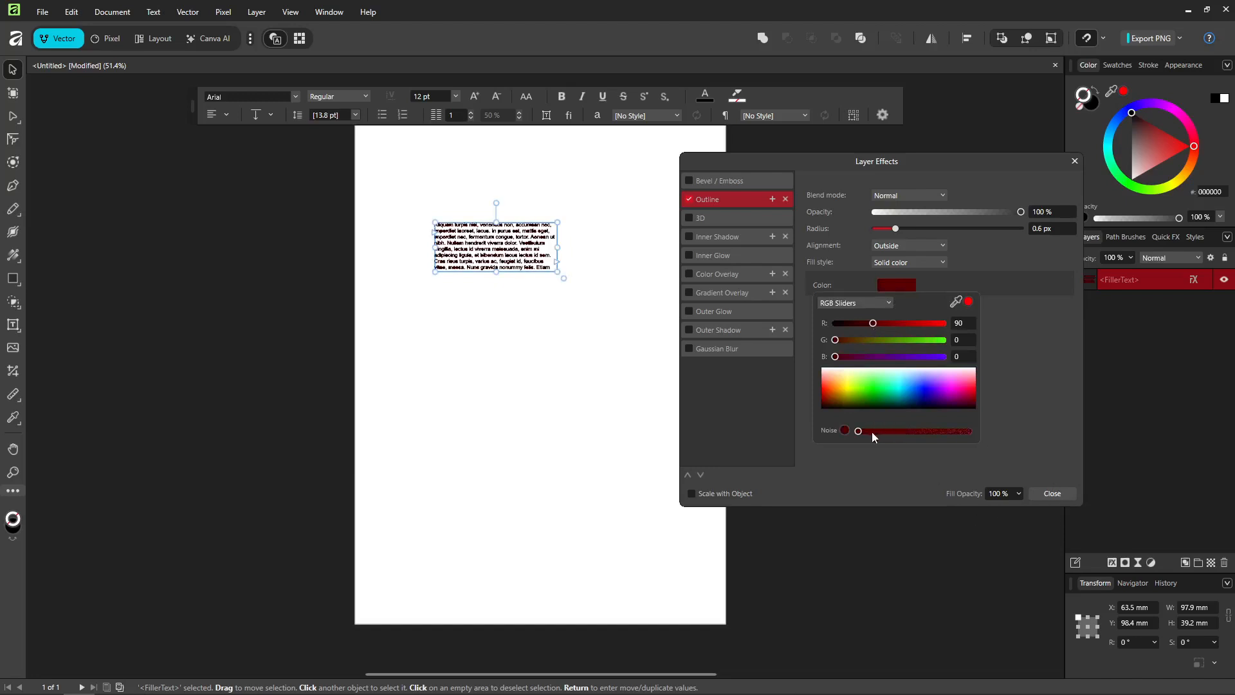
drag(871, 431, 866, 431)
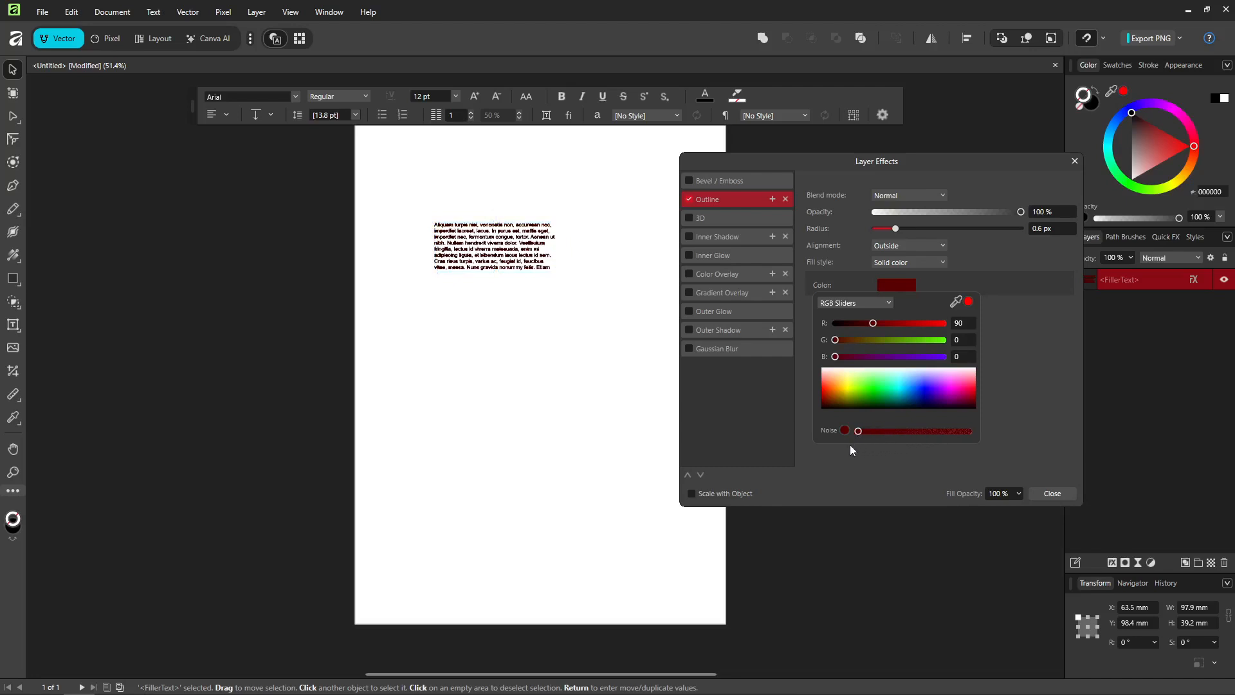
drag(895, 431, 870, 433)
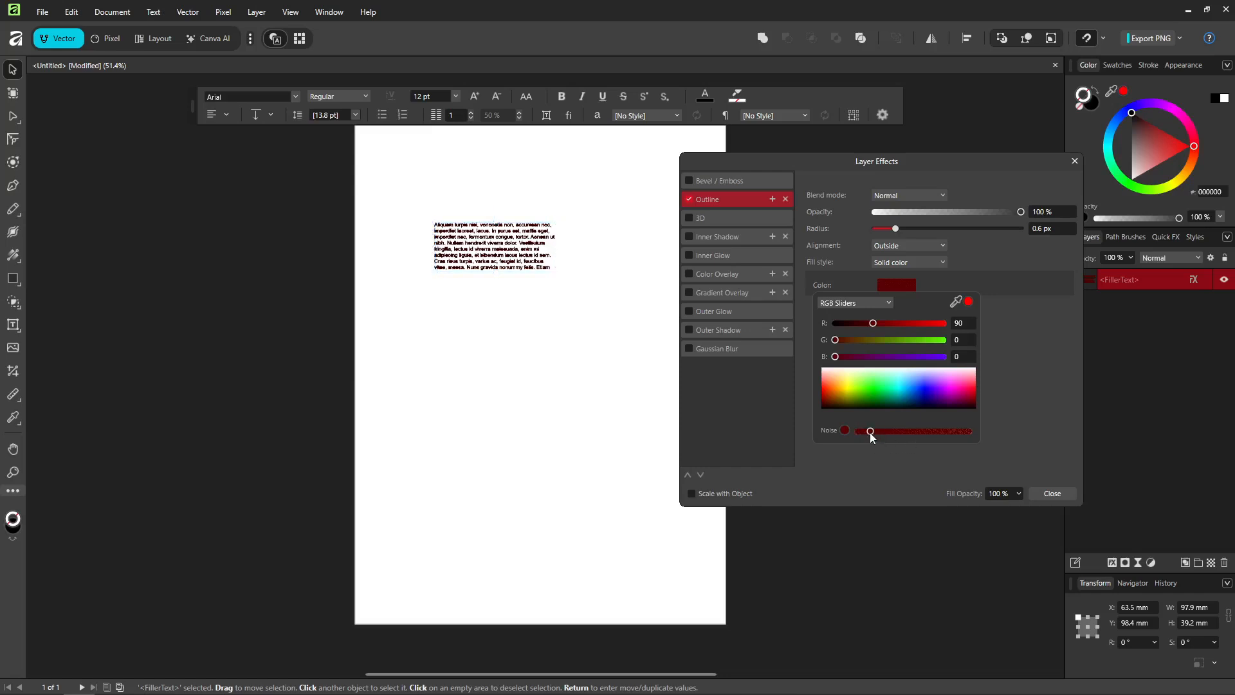
click(1064, 494)
Step: Try the Center, Inside and Outside alignments for the outline
click(918, 246)
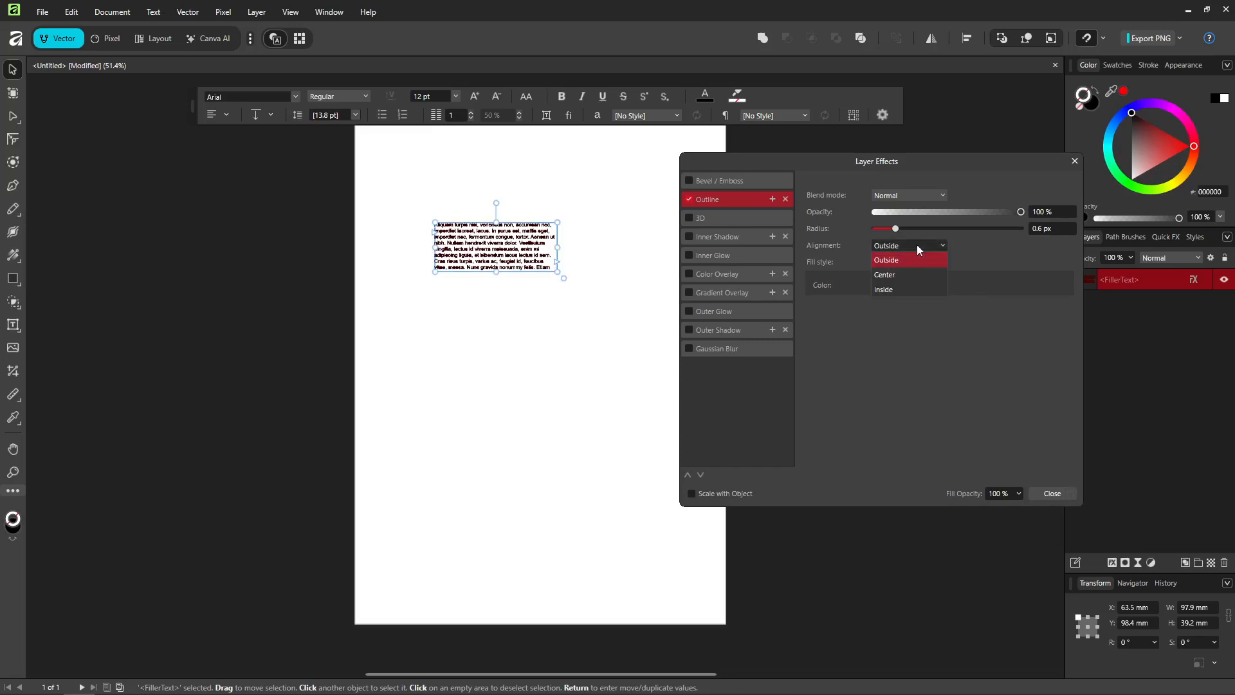
click(895, 278)
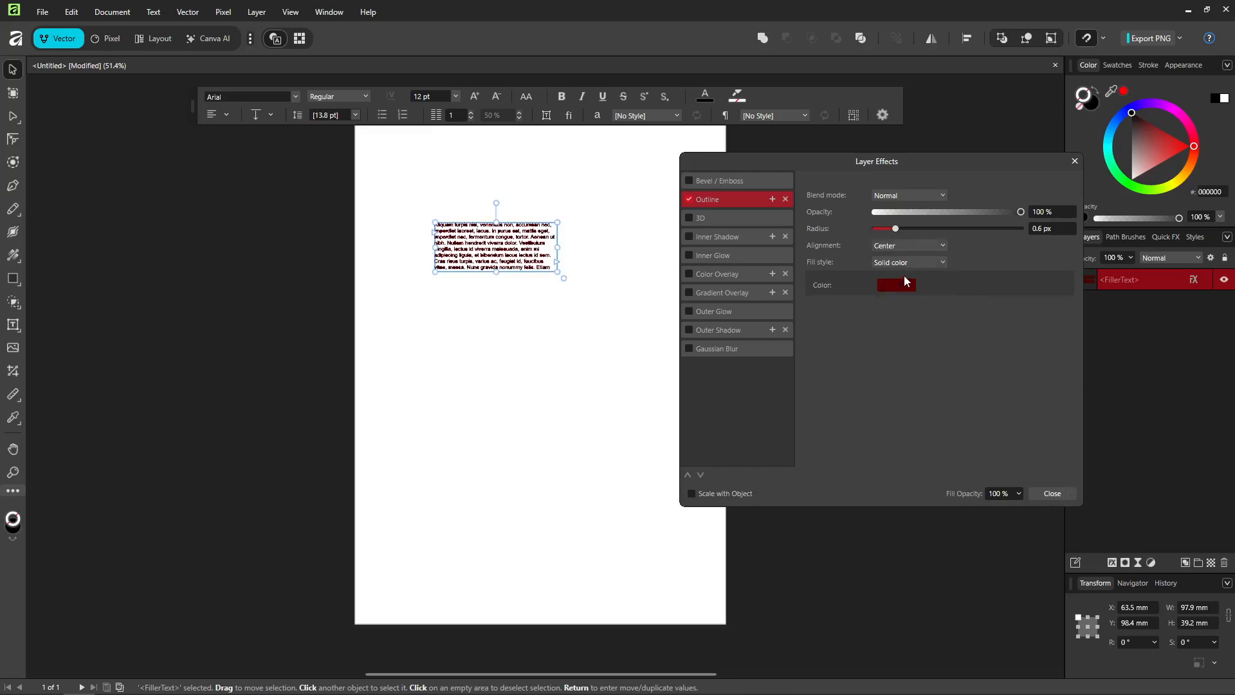
click(923, 246)
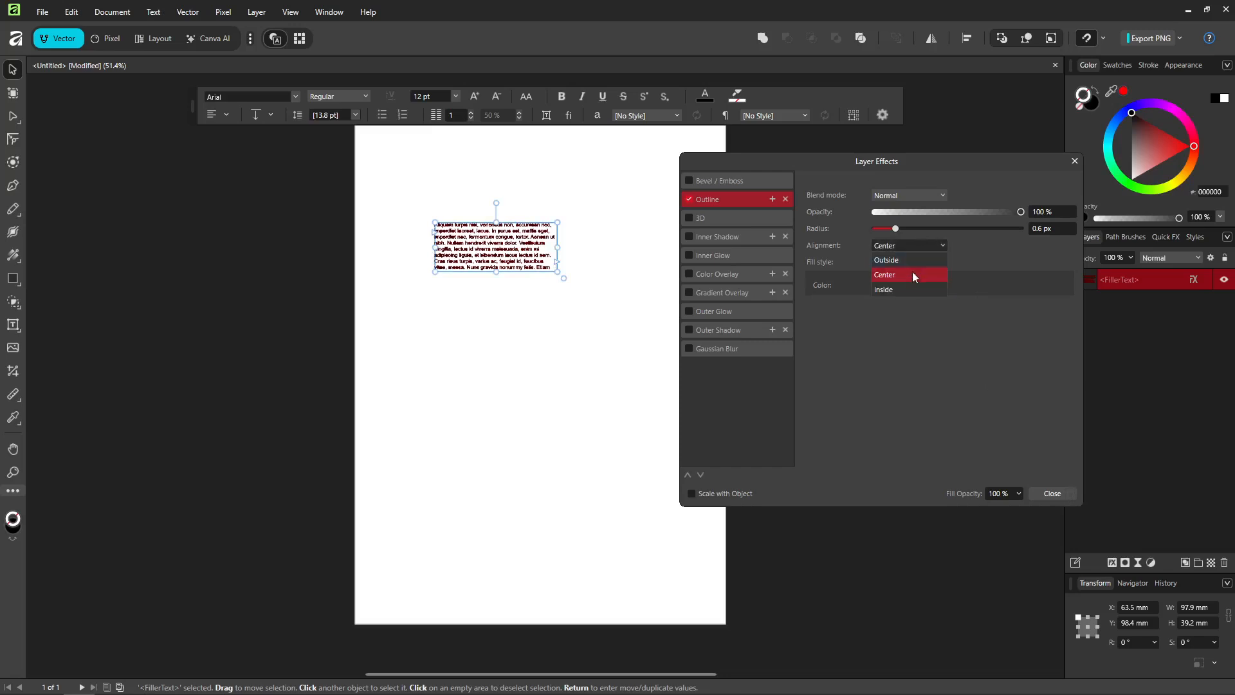
click(897, 288)
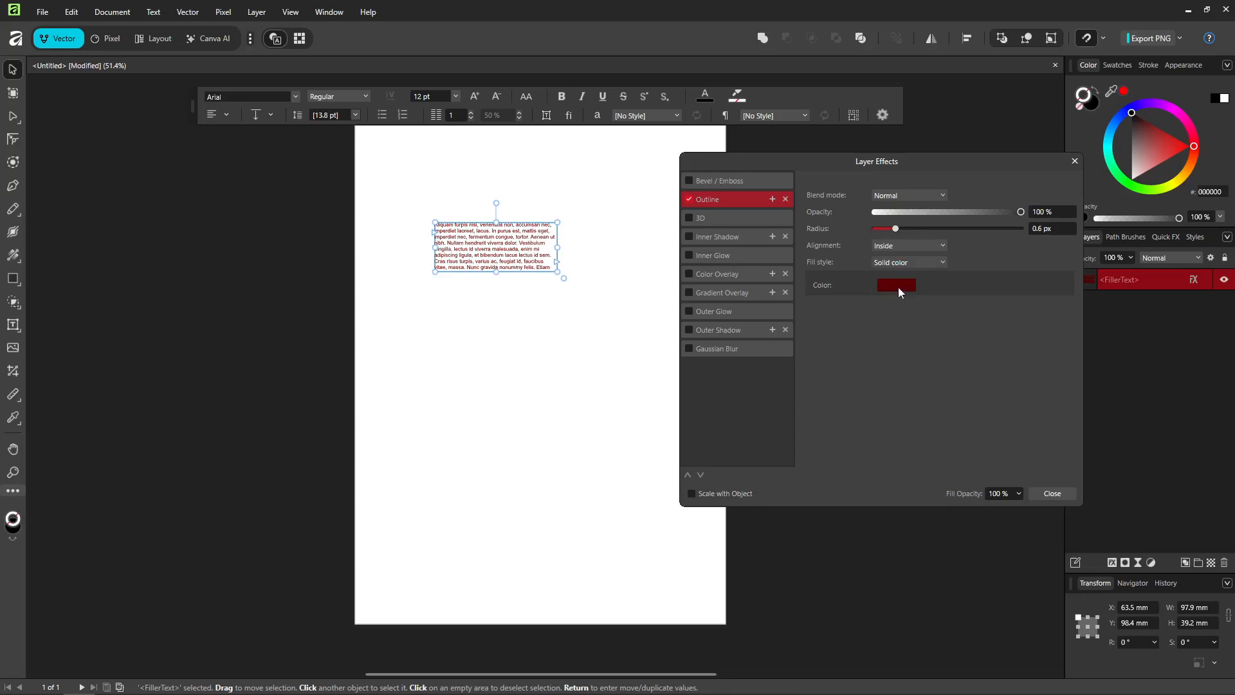
click(934, 247)
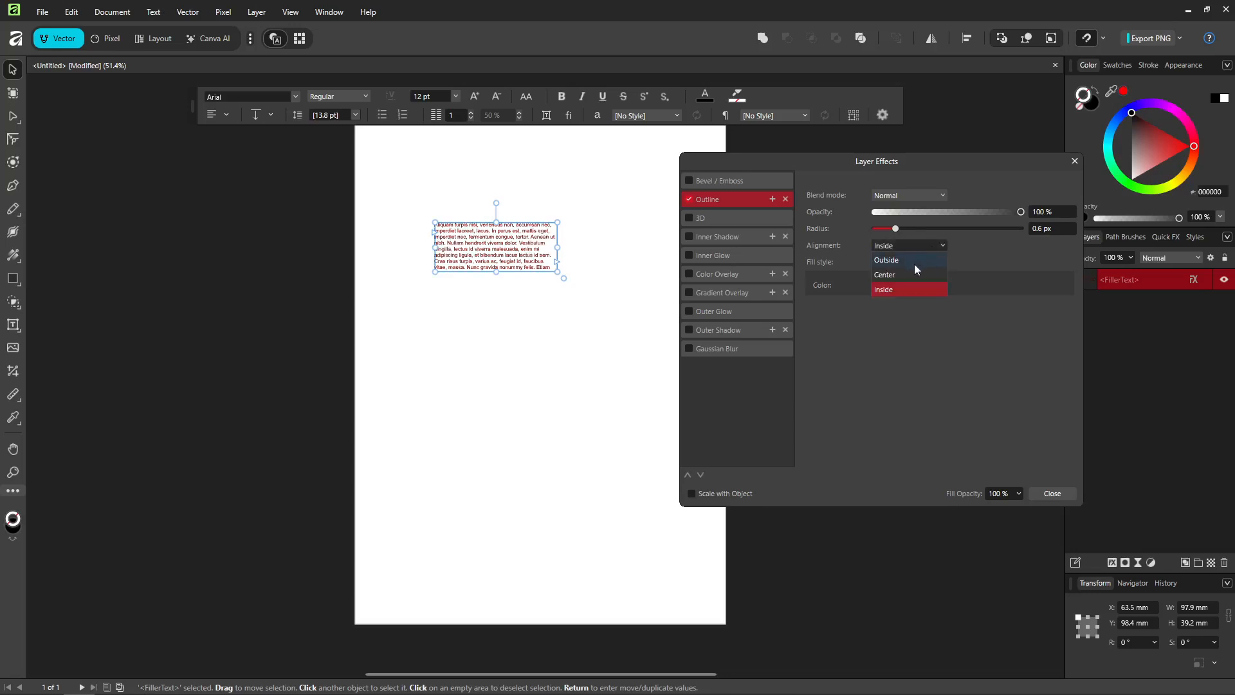
click(917, 260)
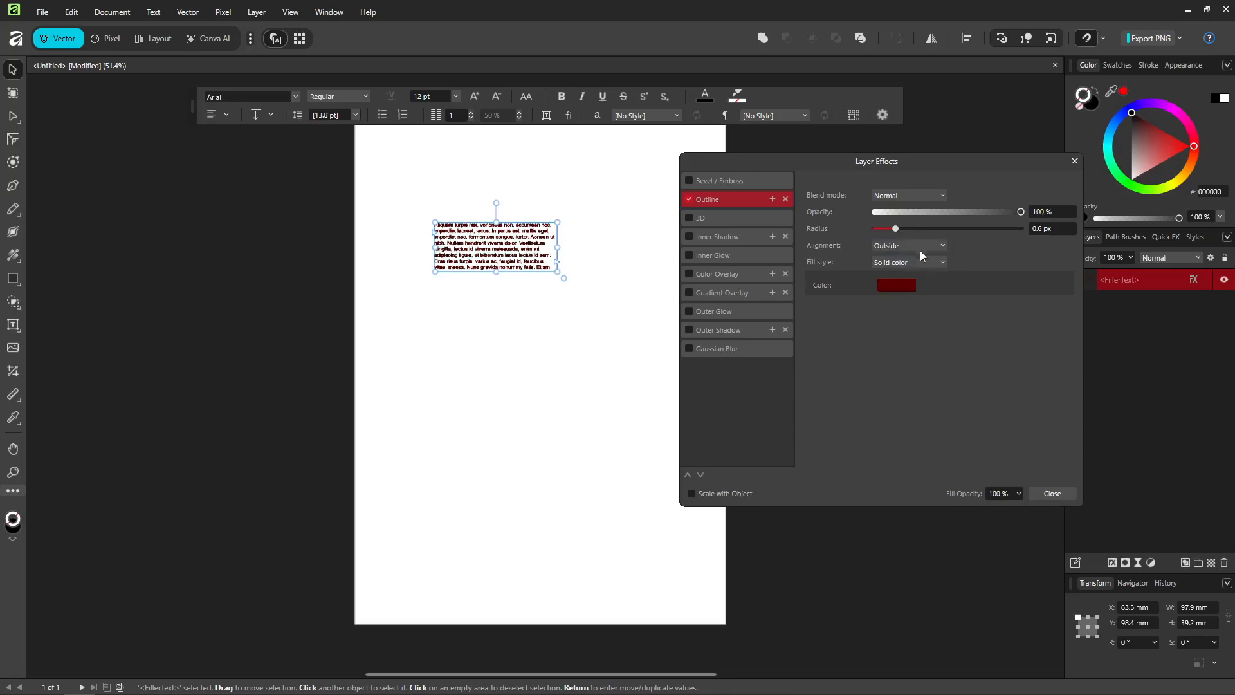
Step: Set the outline alignment to Center and its opacity to 86%, then close Layer Effects
click(923, 245)
mouse_move(1014, 216)
mouse_down()
mouse_move(967, 214)
mouse_move(1001, 218)
mouse_up()
click(894, 195)
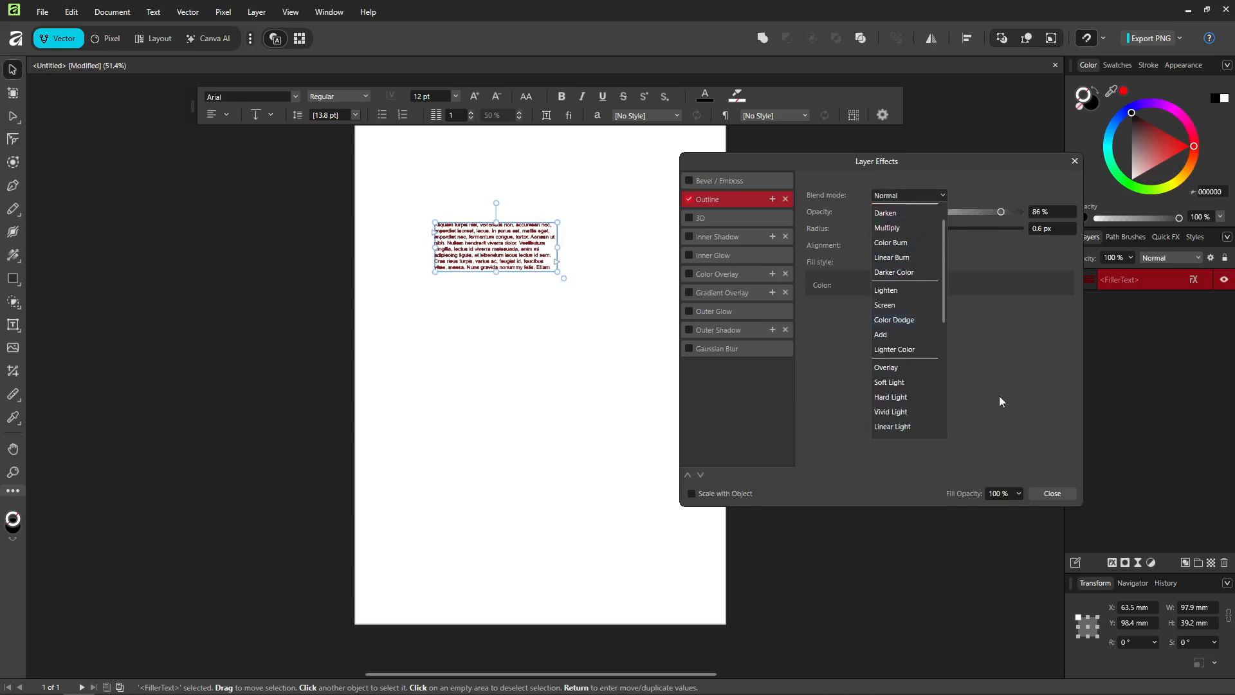
click(1025, 471)
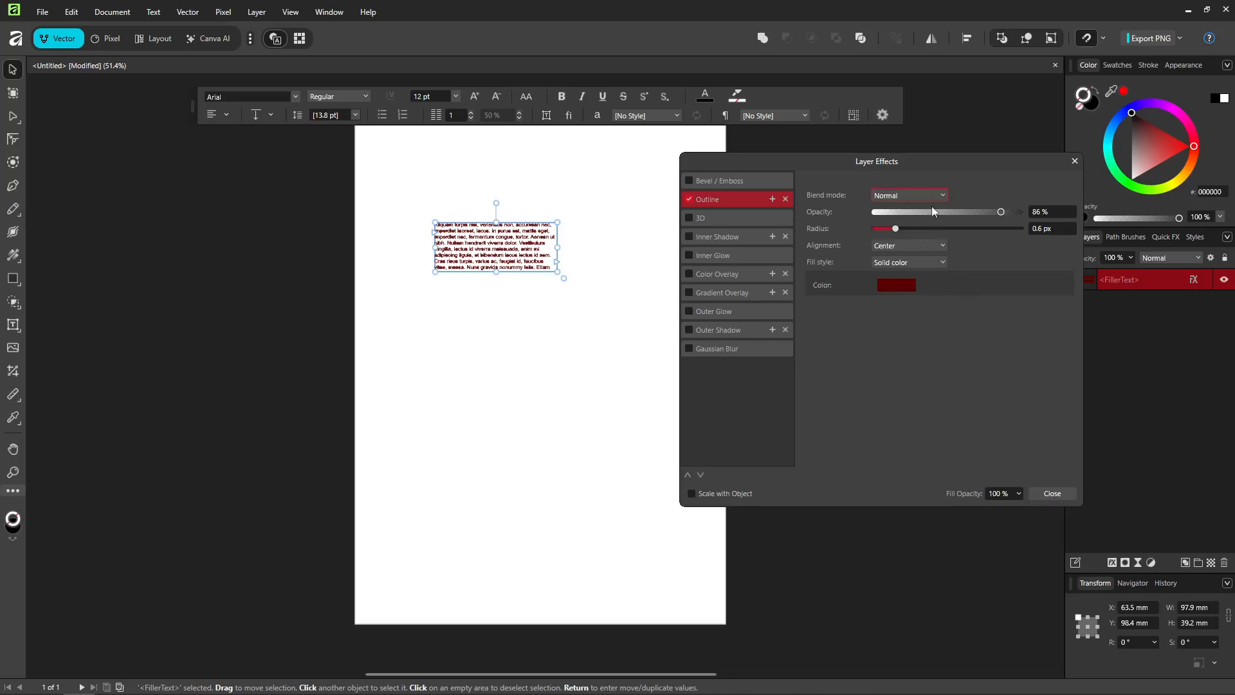
click(1052, 491)
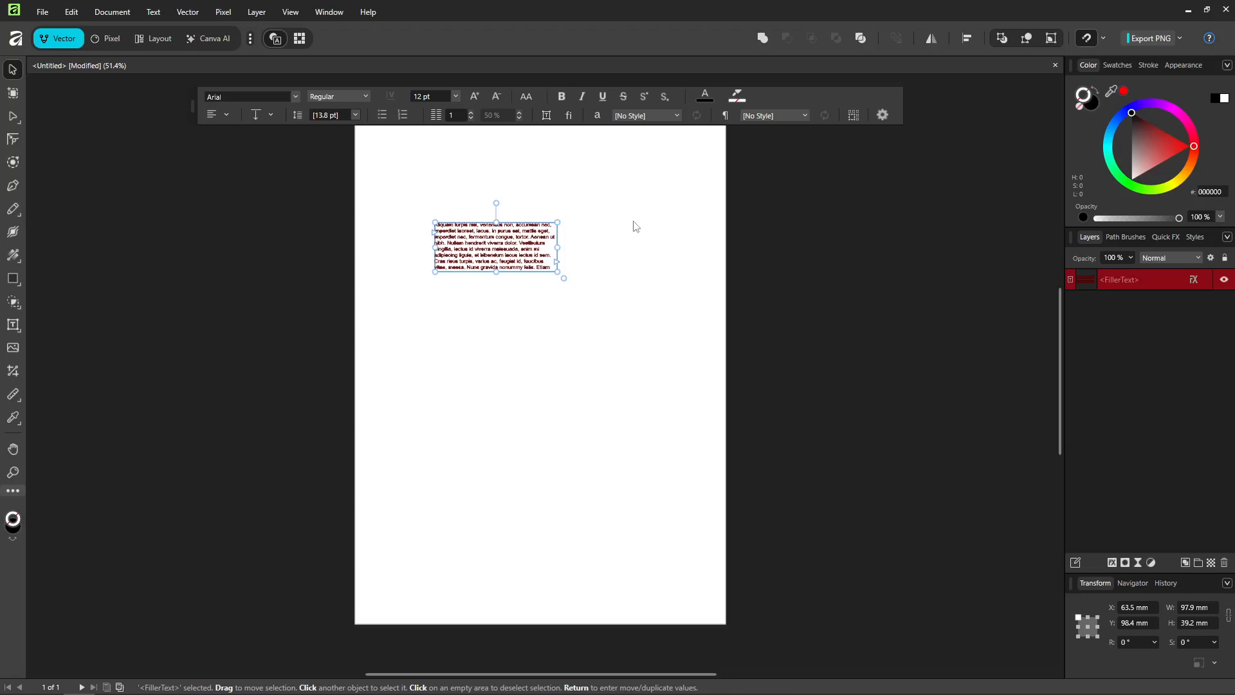
Step: Zoom in and out to examine the outlined text up close
scroll(536, 253, up, 3)
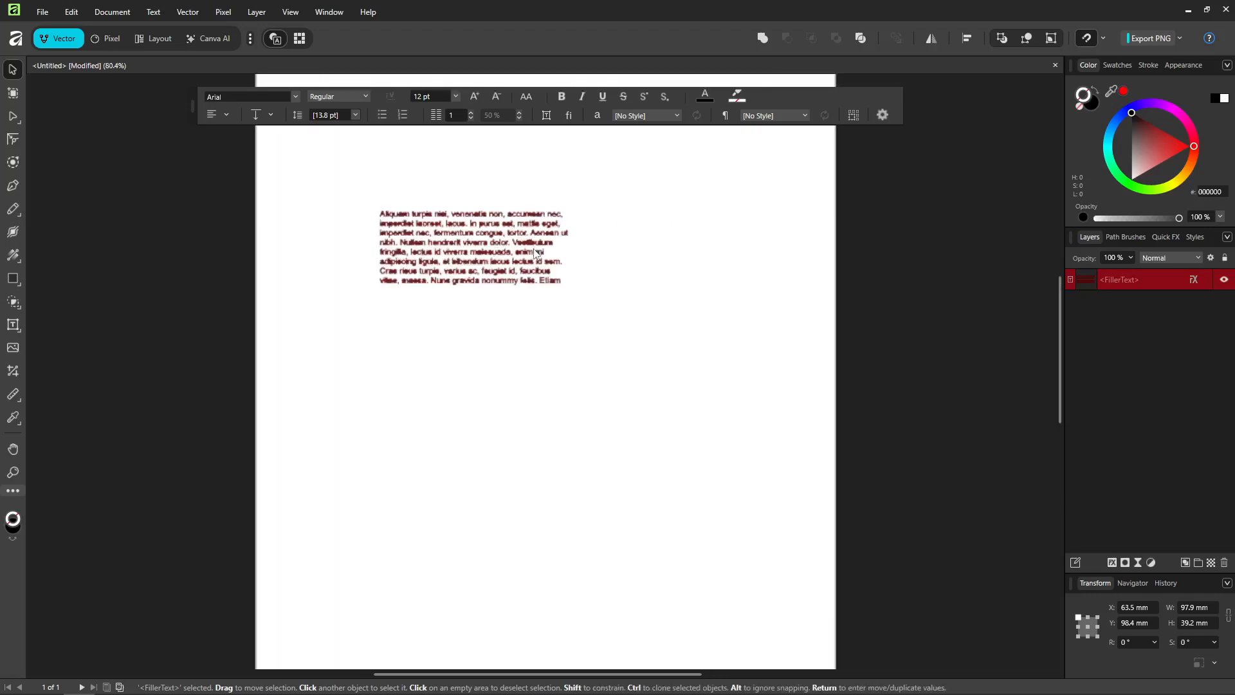
scroll(535, 253, up, 5)
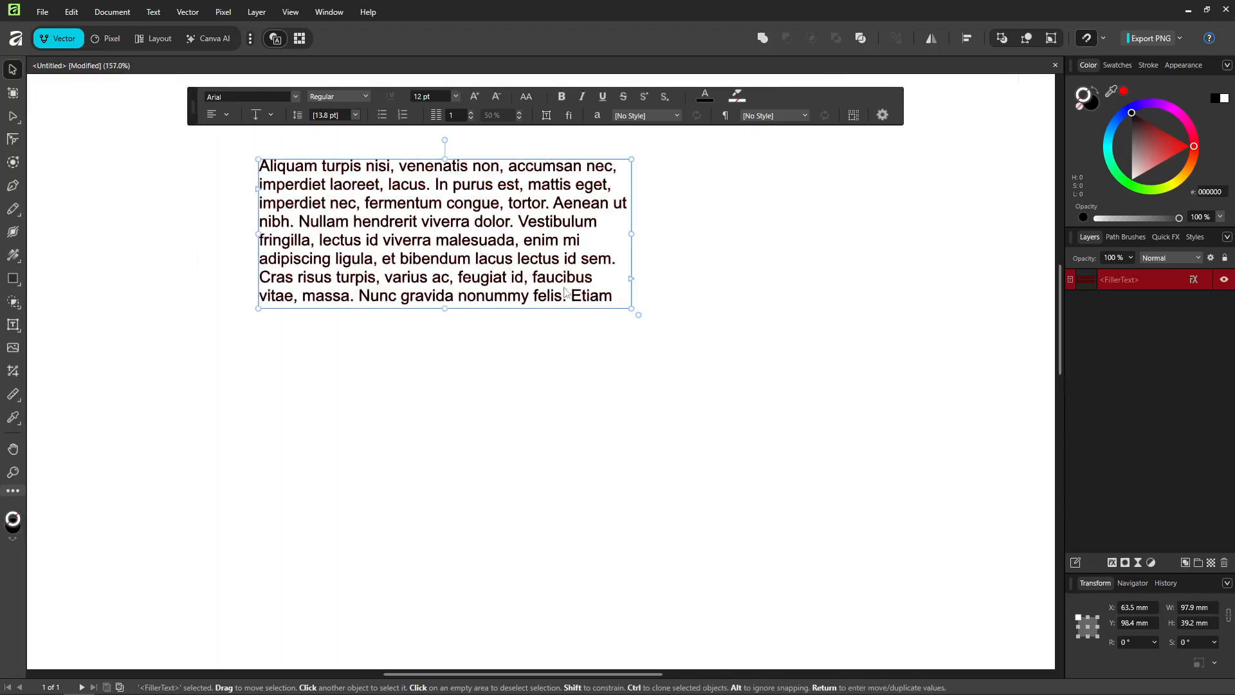
click(554, 369)
scroll(659, 341, down, 2)
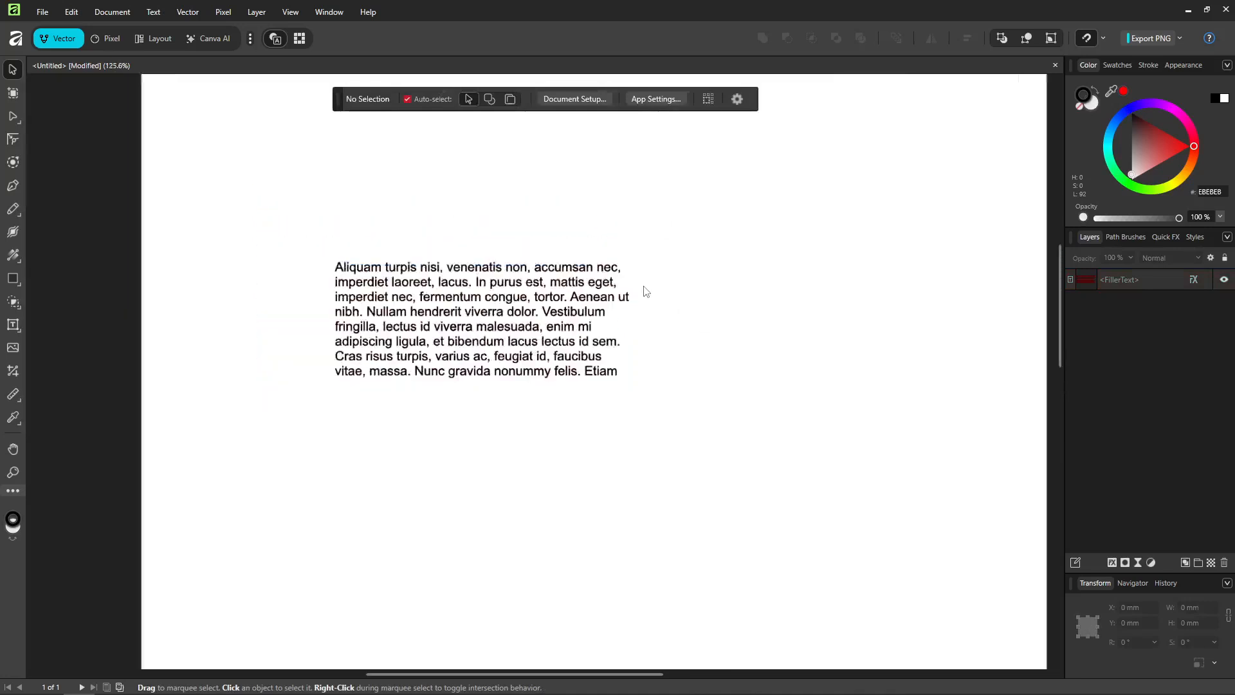
scroll(646, 292, down, 3)
click(587, 299)
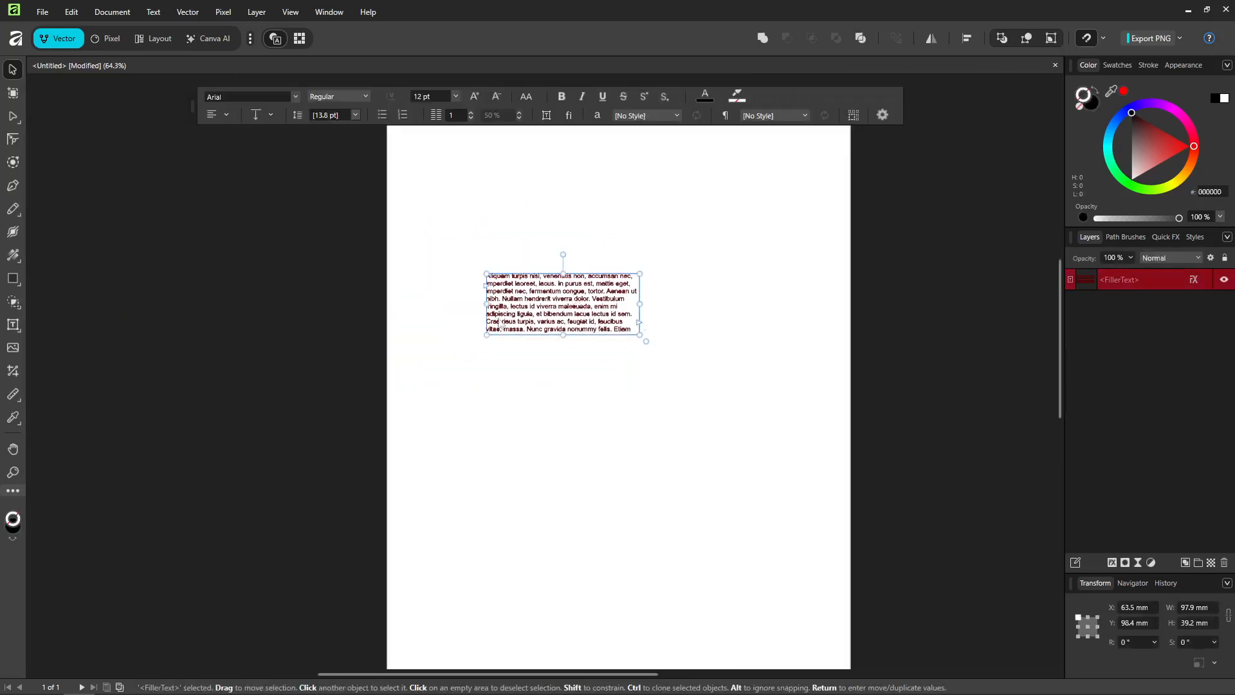
scroll(628, 316, up, 1)
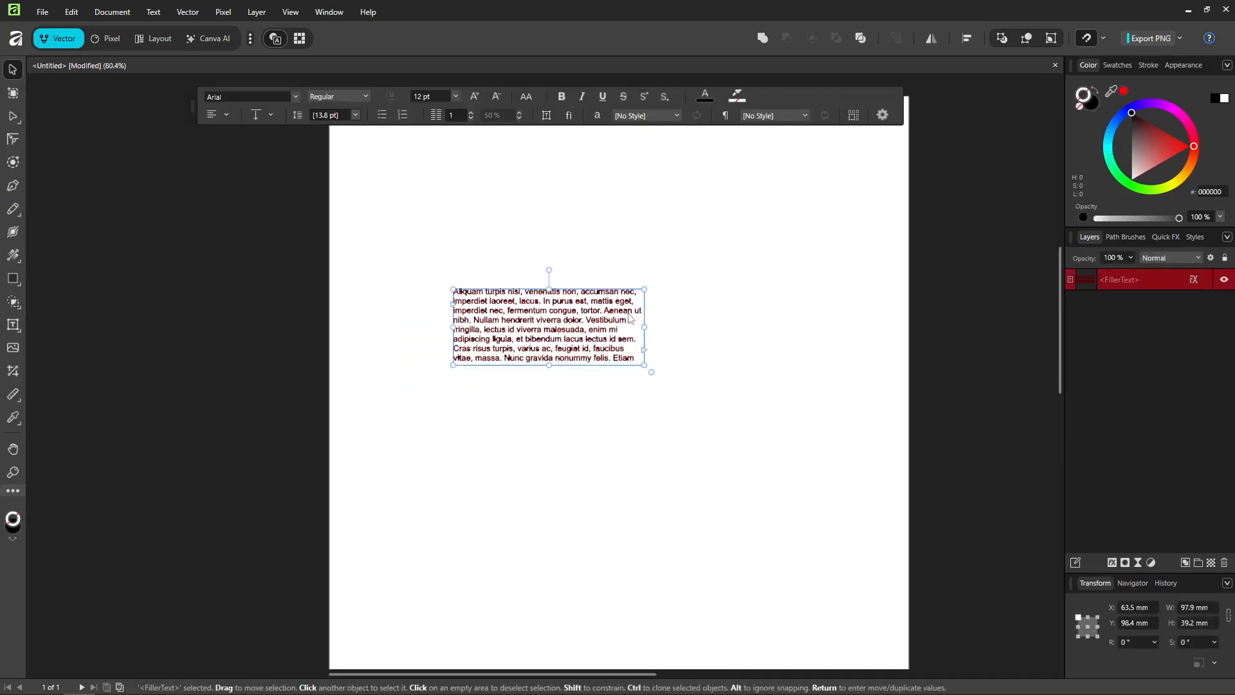
scroll(629, 318, up, 2)
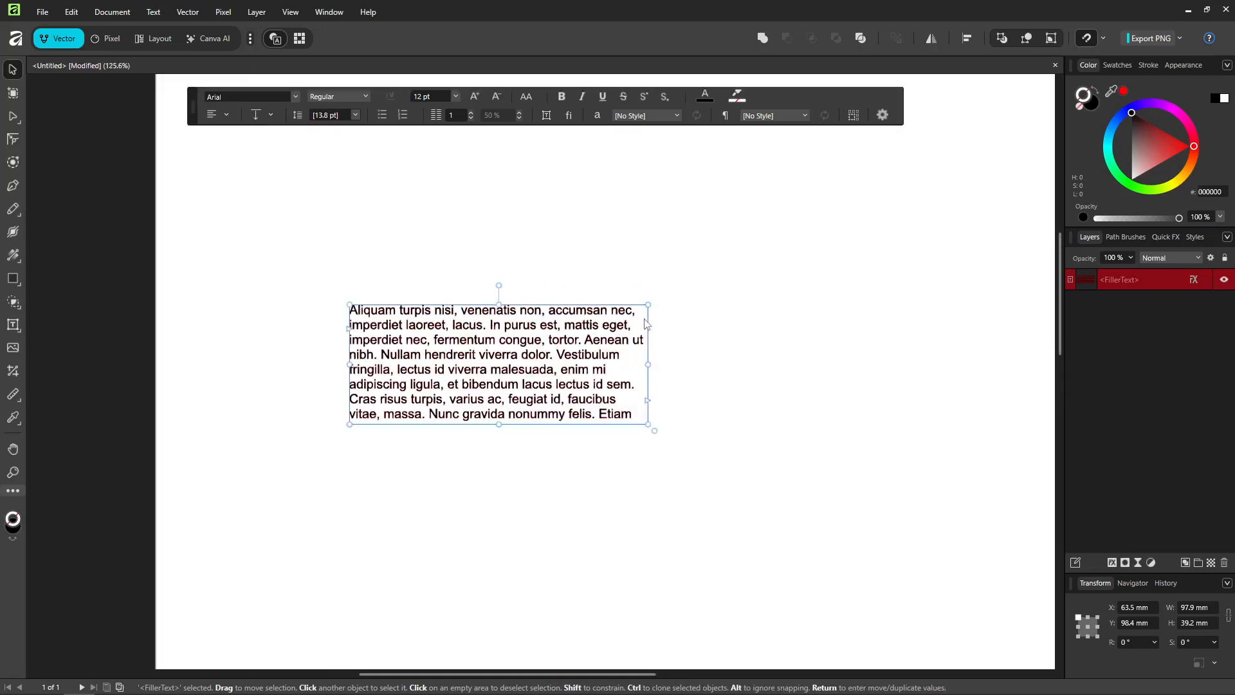
Step: Move the text frame to about X 93.8 mm, Y 101.9 mm on the page
scroll(646, 324, down, 1)
drag(561, 351, 615, 359)
click(656, 510)
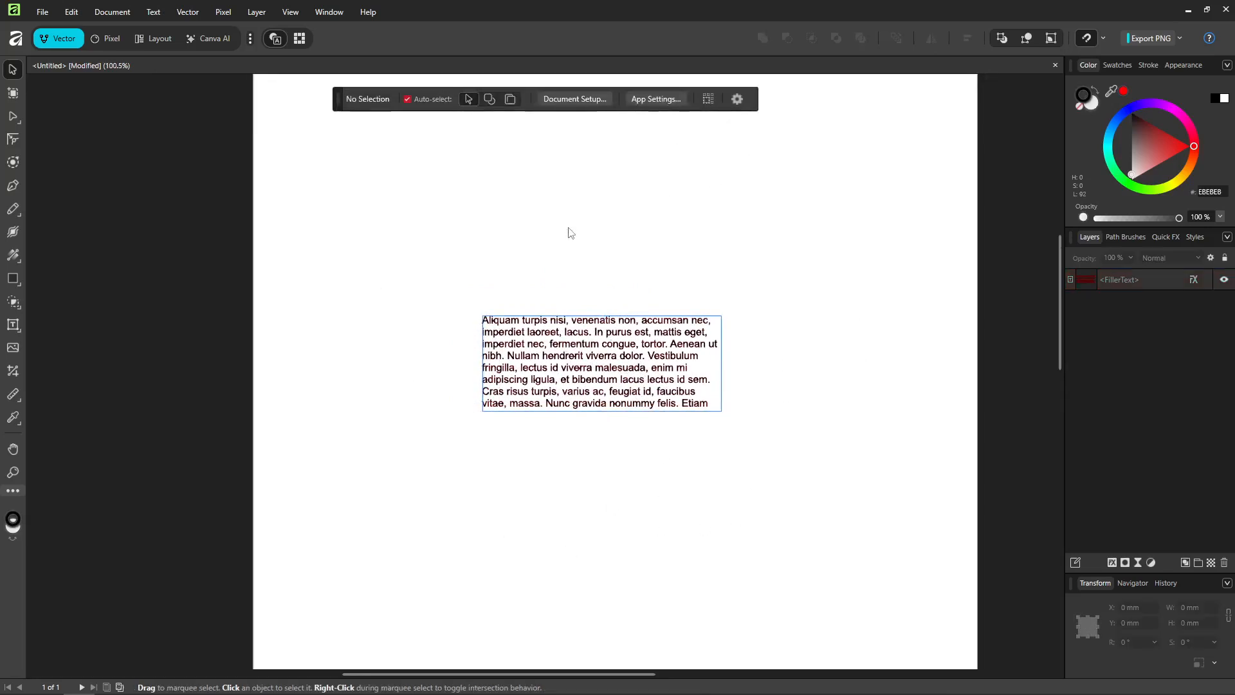
click(670, 371)
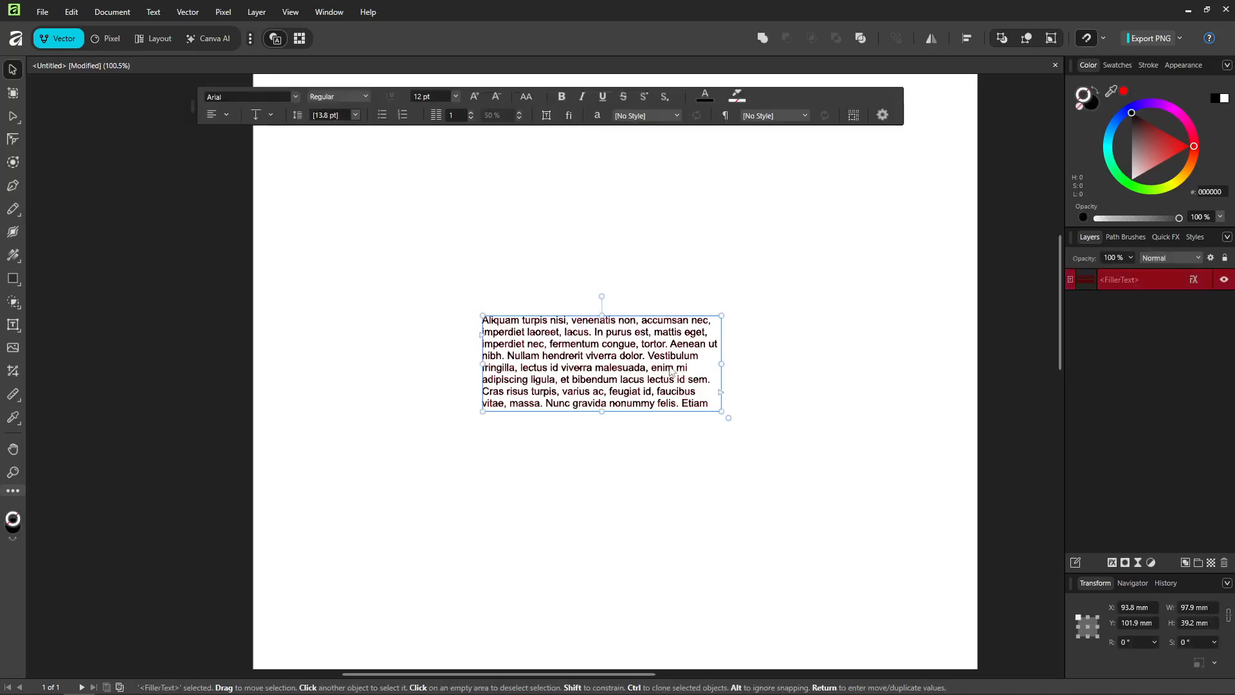